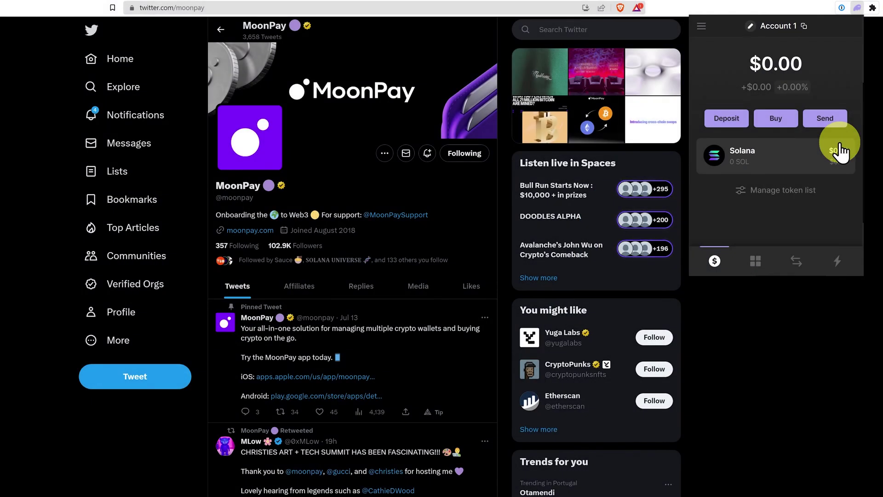
Set up a Solana purchase of 50 USD (about 1.92 SOL) and move on to payment providers.
left_click(765, 122)
left_click(760, 111)
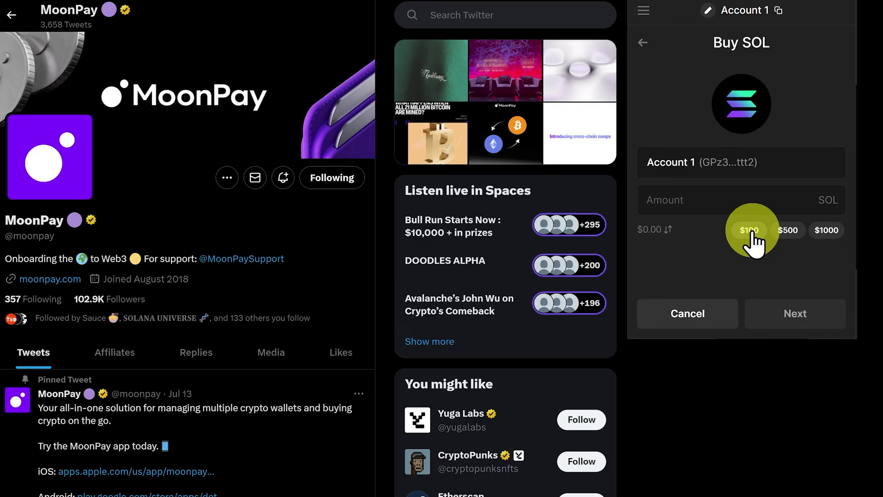
left_click(750, 230)
left_click(788, 230)
left_click(700, 198)
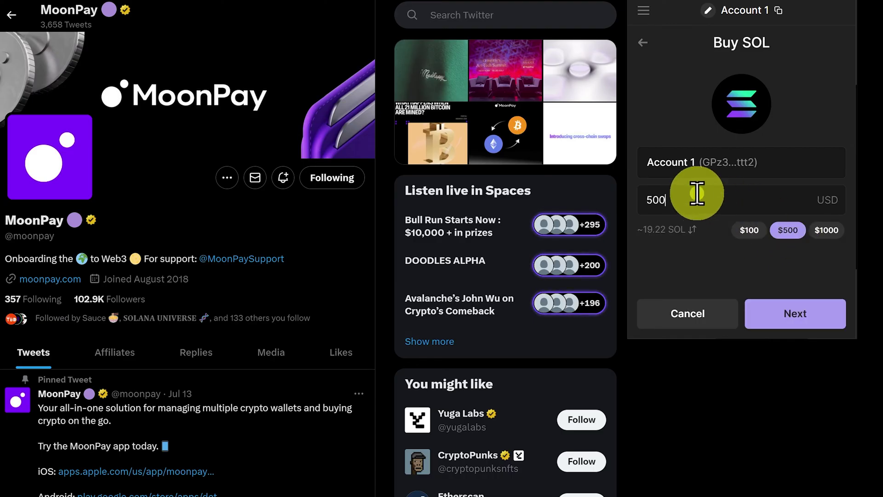
key("BackSpace")
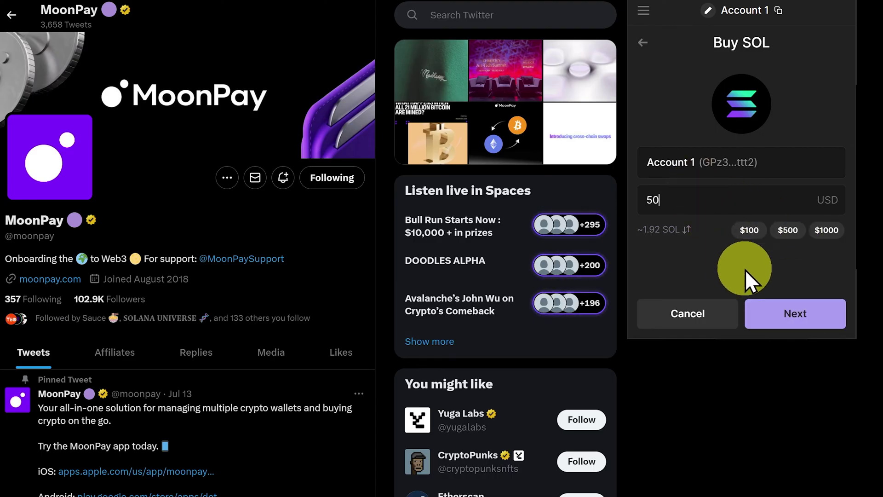
left_click(788, 324)
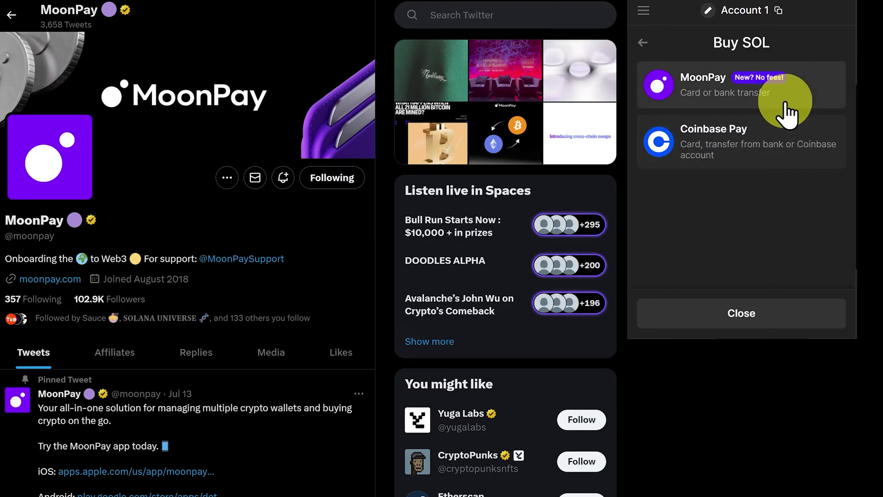
Pick MoonPay and search its currency list for GBP, USD and yen.
left_click(801, 94)
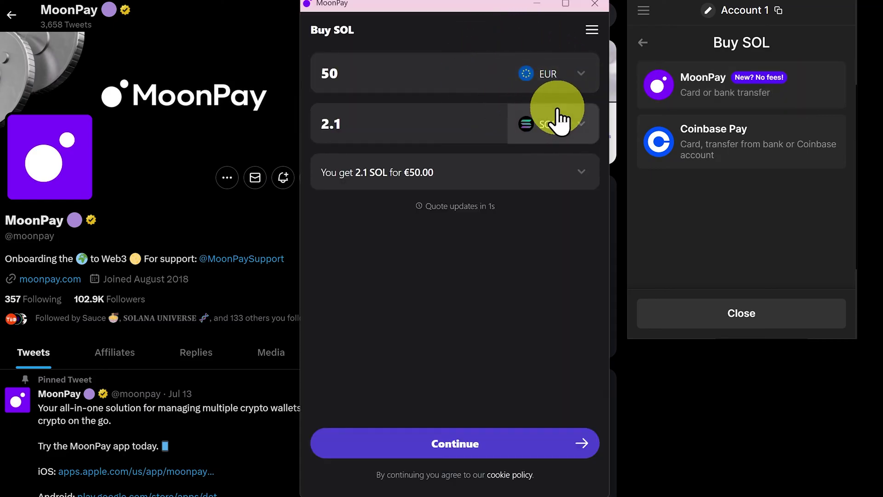
left_click(576, 78)
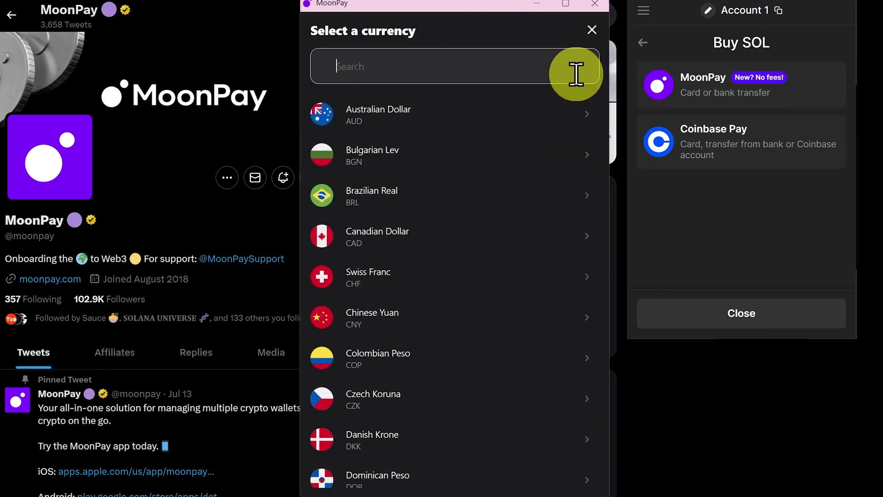
type("gbp")
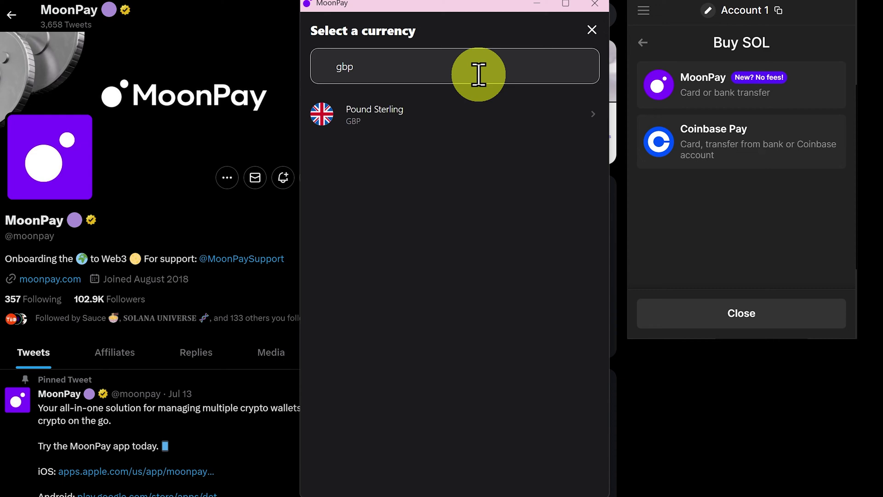
key("BackSpace")
key("BackSpace")
key("BackSpace")
type("usd")
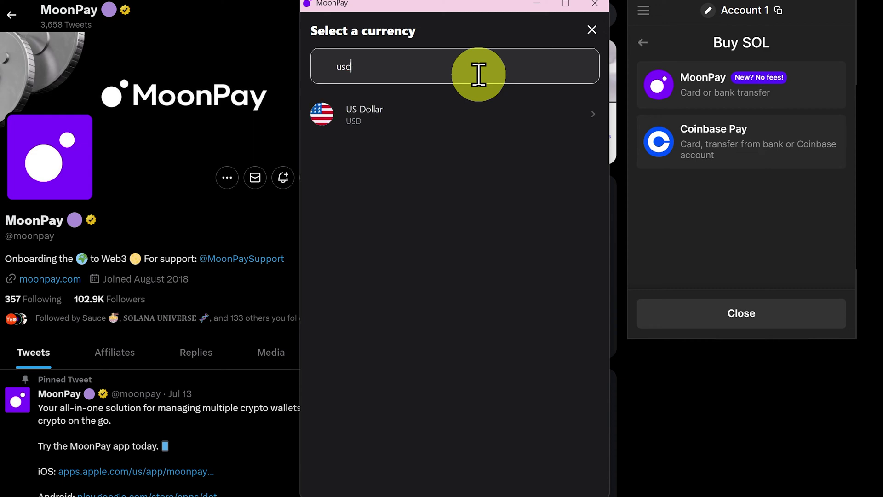
key("BackSpace")
key("BackSpace")
key("BackSpace")
type("yen")
Choose Euro as the paying currency, quoting 2.1 SOL for €50.00.
key("BackSpace")
key("BackSpace")
key("BackSpace")
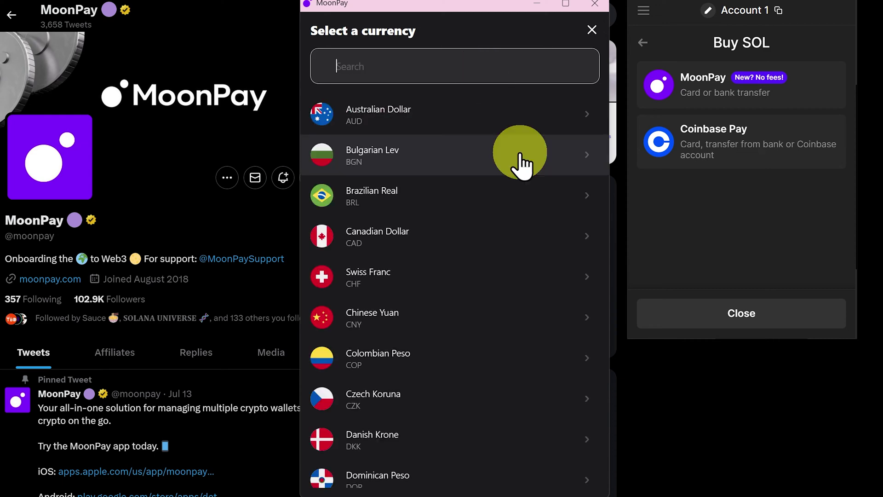
scroll(522, 163, "down", 15)
scroll(521, 157, "down", 5)
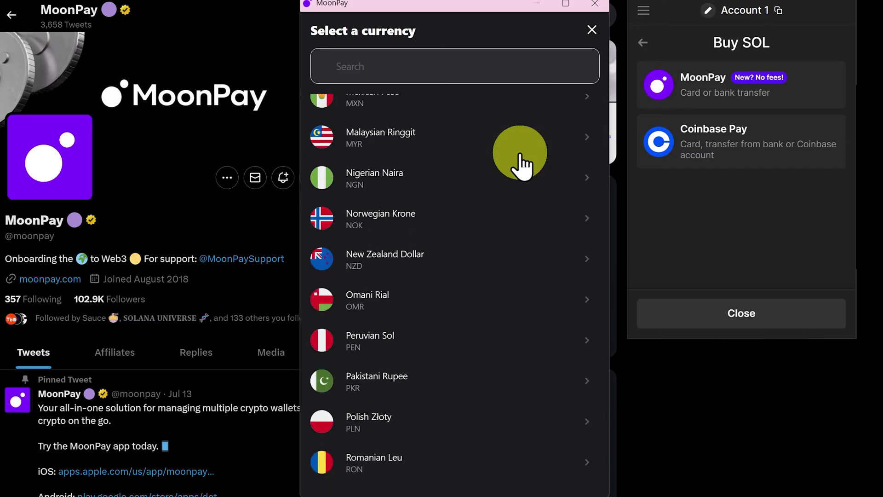
type("eur")
left_click(522, 123)
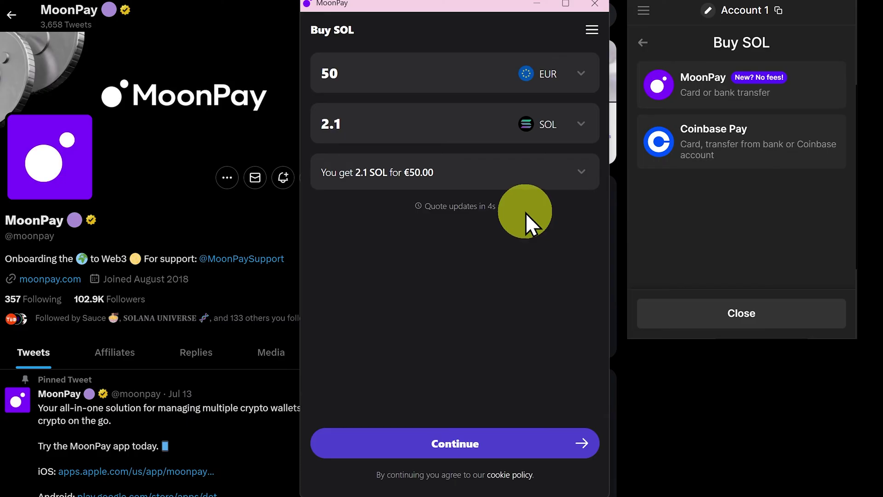
Verify the saved e-mail with the emailed code and accept MoonPay's Terms of Use.
left_click(499, 447)
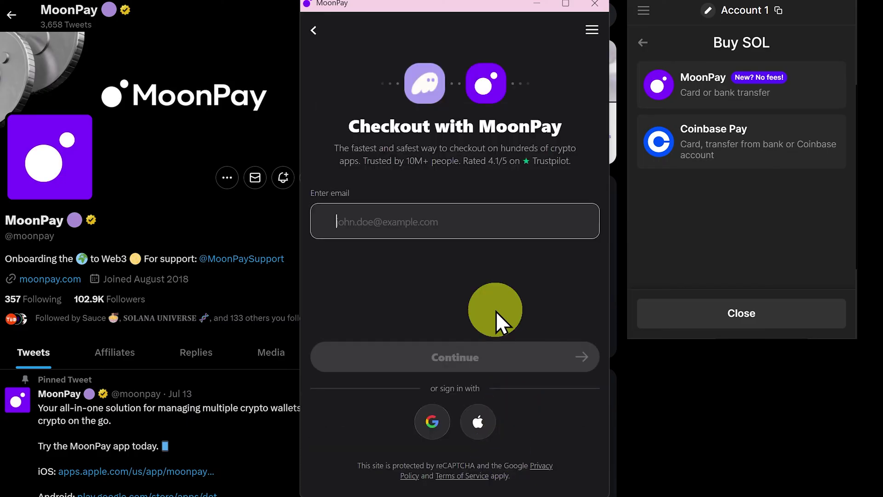
left_click(398, 267)
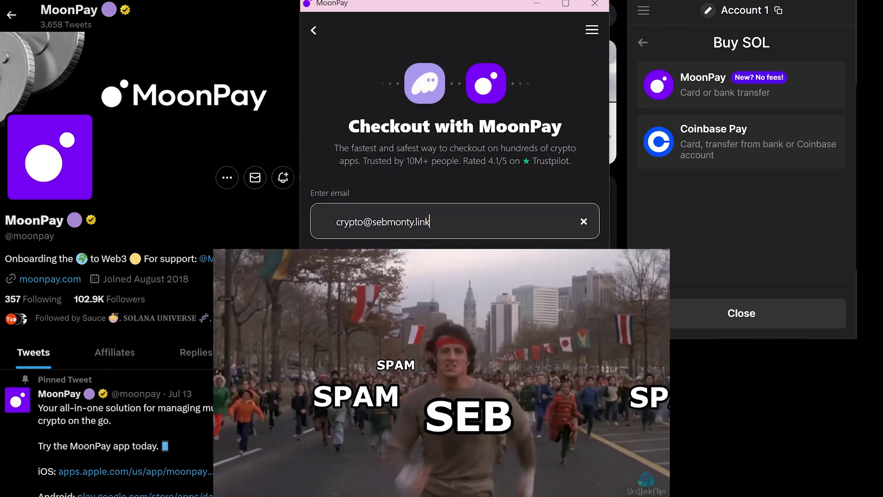
key("Return")
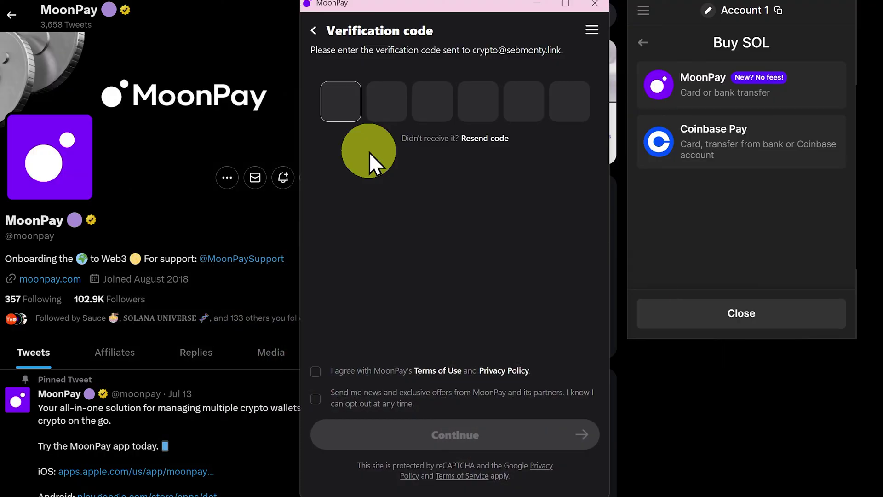
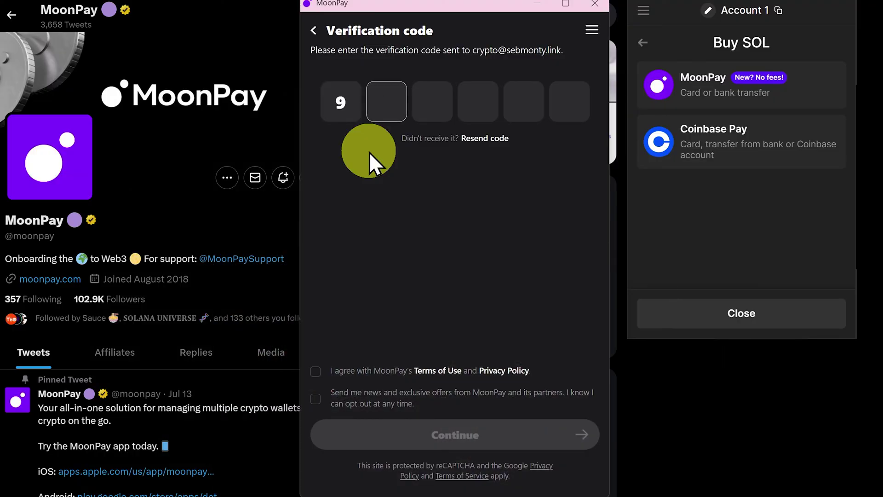
left_click(317, 374)
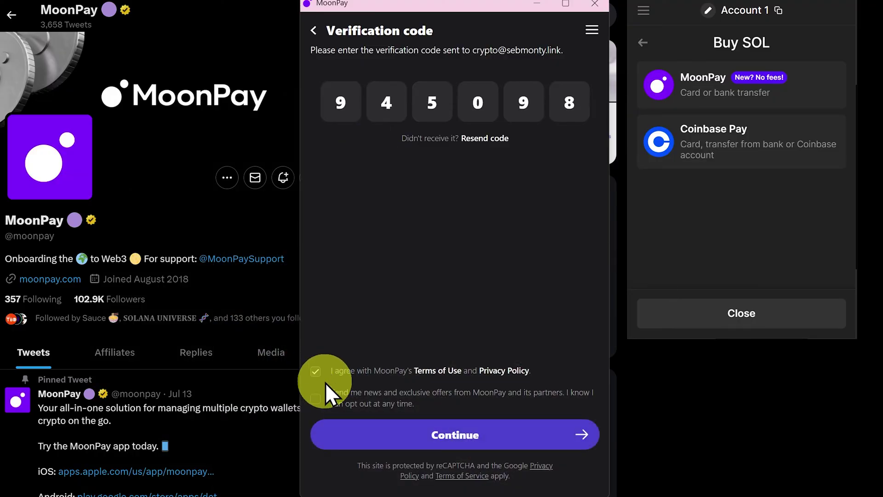
Choose bank card payment and fill in the saved name and the date of birth.
left_click(490, 442)
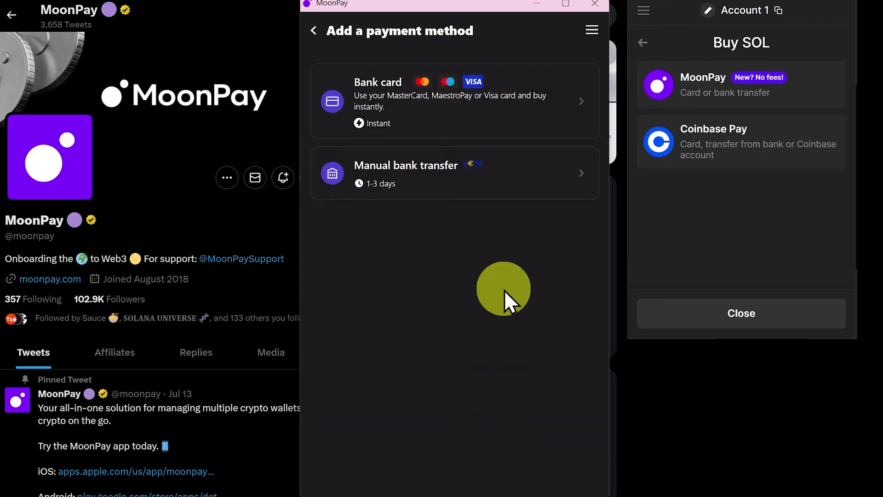
left_click(515, 120)
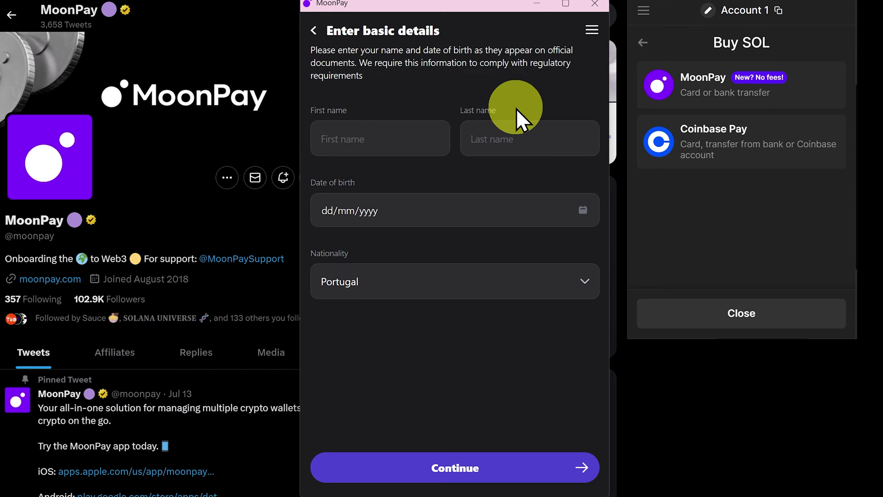
left_click(414, 138)
left_click(406, 179)
left_click(476, 184)
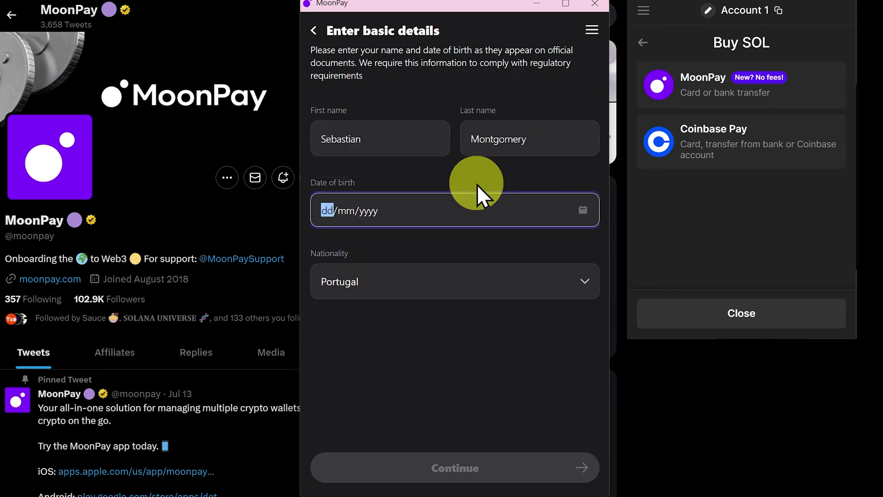
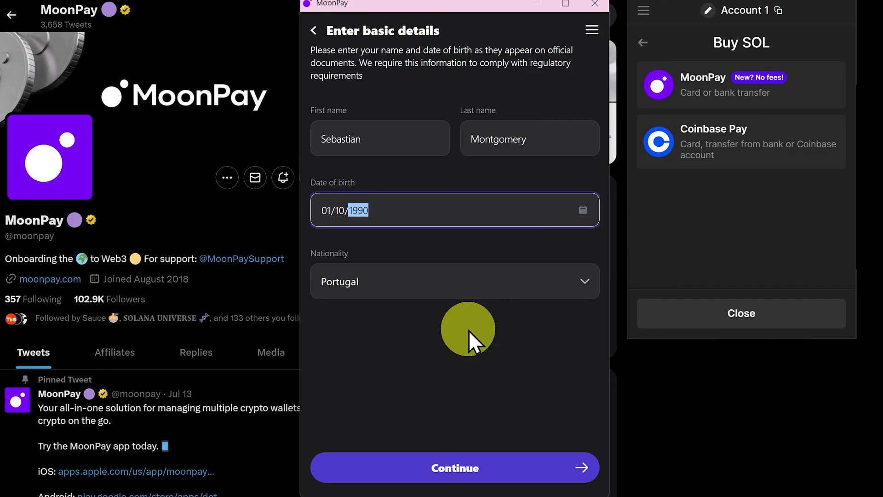
left_click(506, 471)
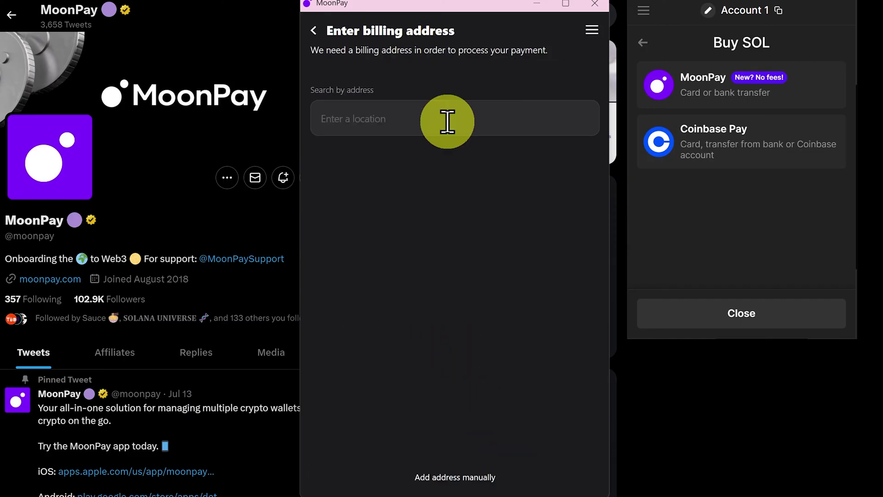
Fill in the Portuguese billing address, city and ZIP code.
left_click(447, 122)
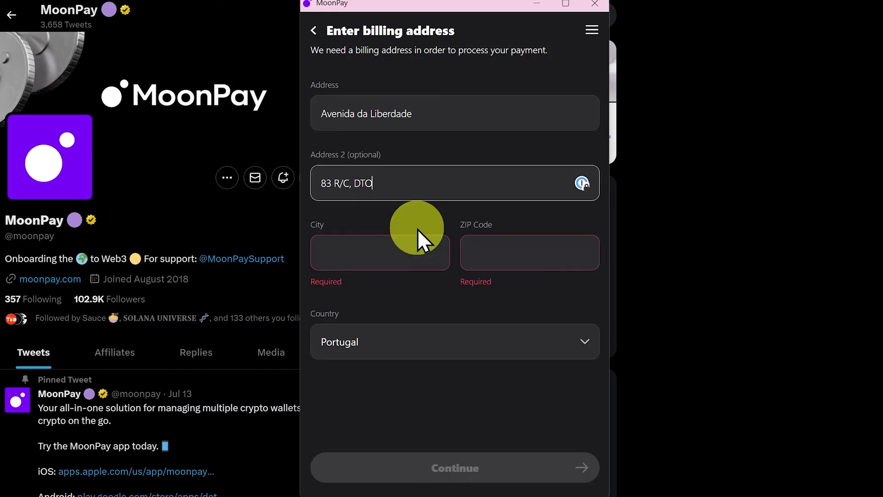
left_click(417, 228)
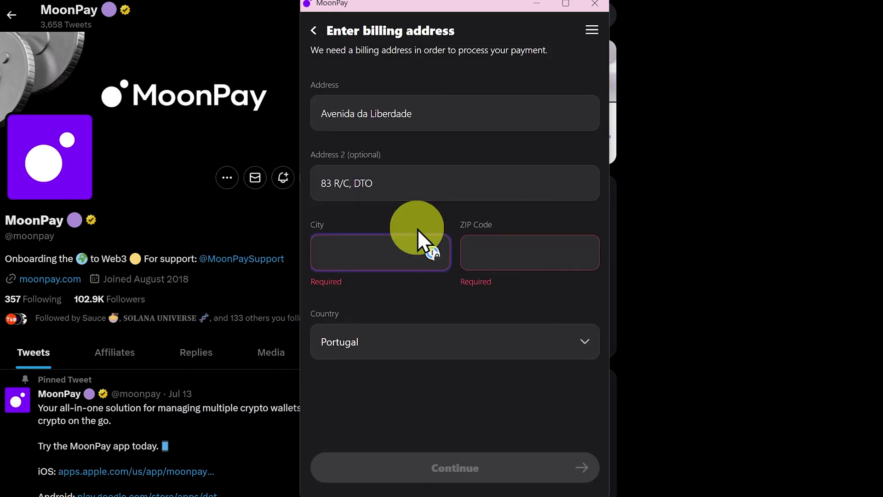
type("Lisboa")
key("Tab")
type("1250-117")
key("Tab")
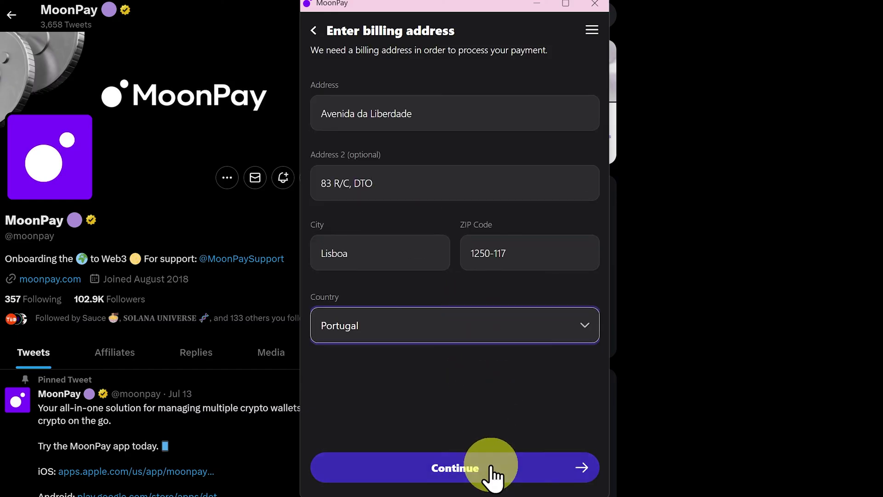
Submit the billing address and send the entered Visa card details for verification.
left_click(490, 469)
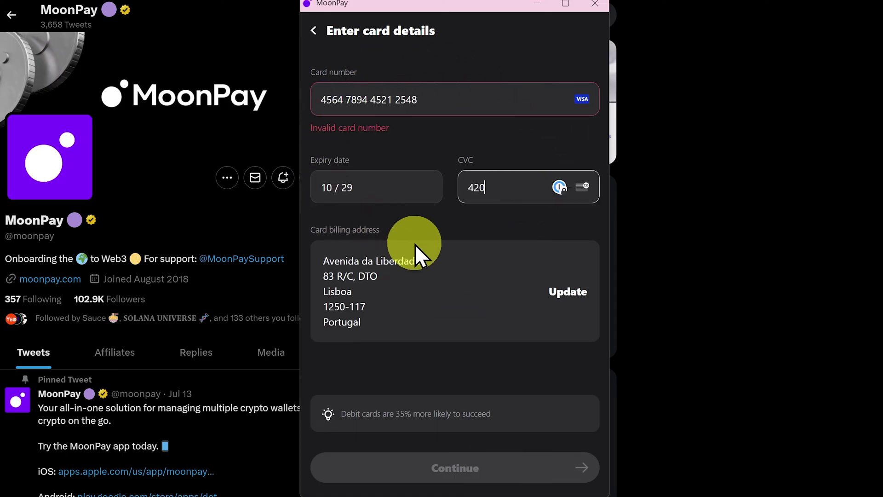
left_click(495, 307)
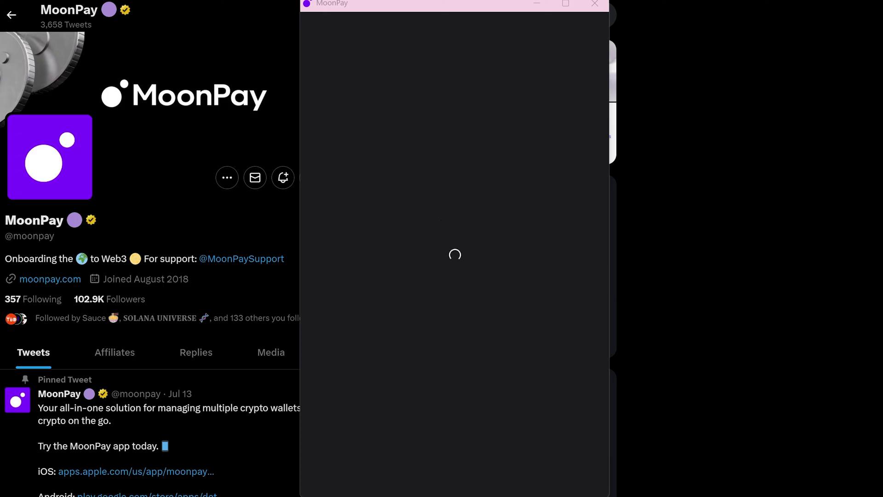
Authorise the card debit, pay €50.00 for 2.11 SOL, and confirm the bank authorisation.
left_click(316, 417)
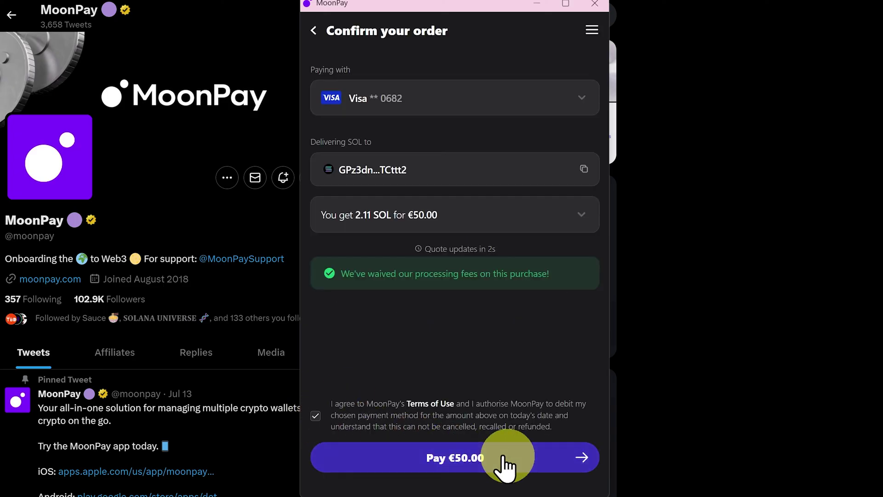
left_click(529, 460)
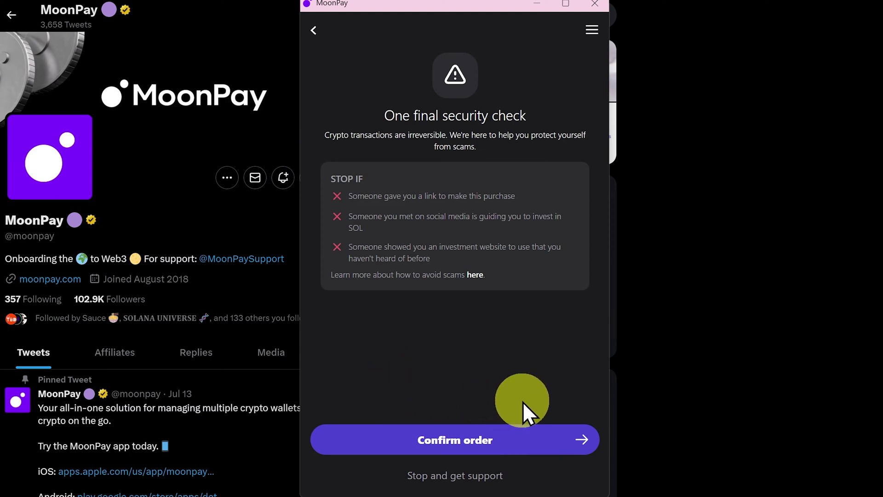
left_click(525, 449)
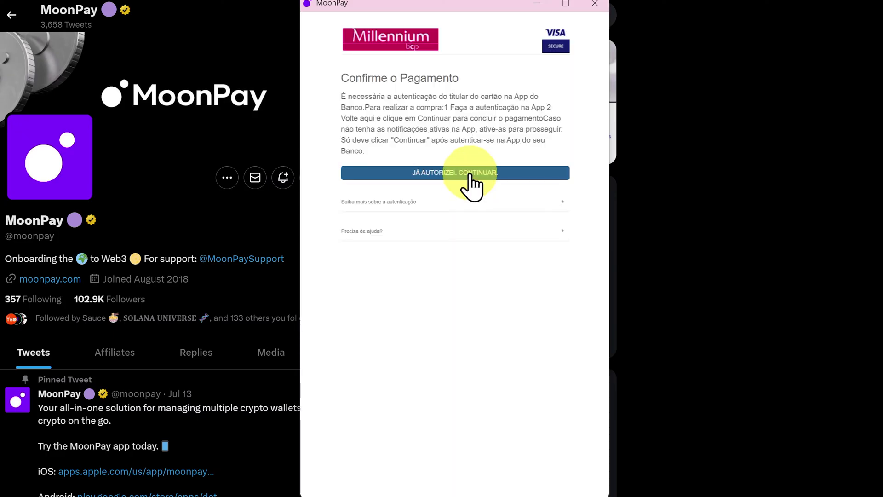
left_click(471, 174)
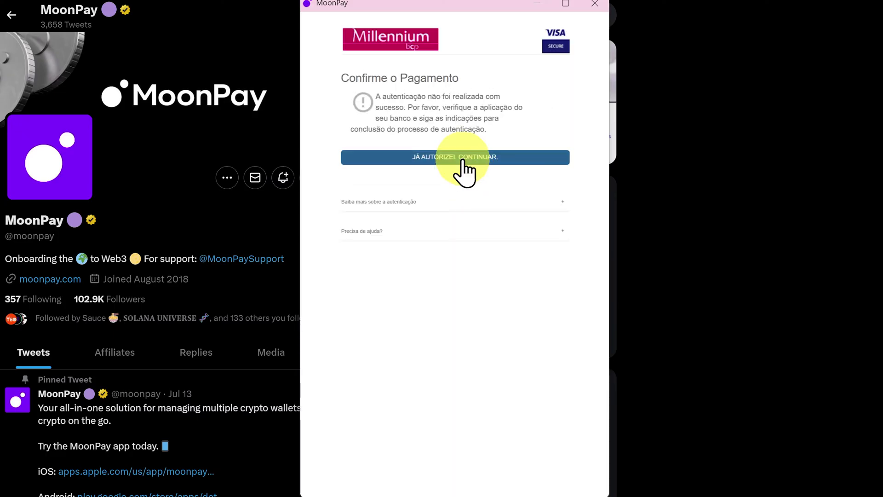
left_click(462, 161)
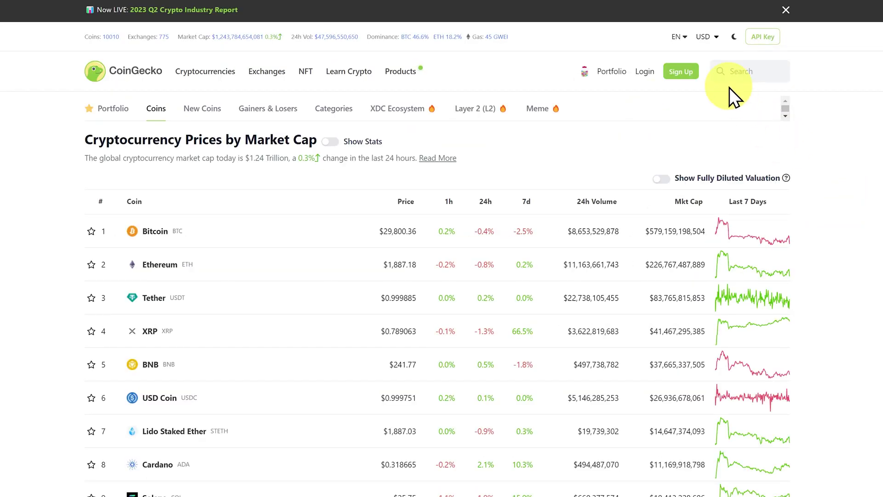
Switch CoinGecko's displayed prices from USD to euros.
left_click(708, 37)
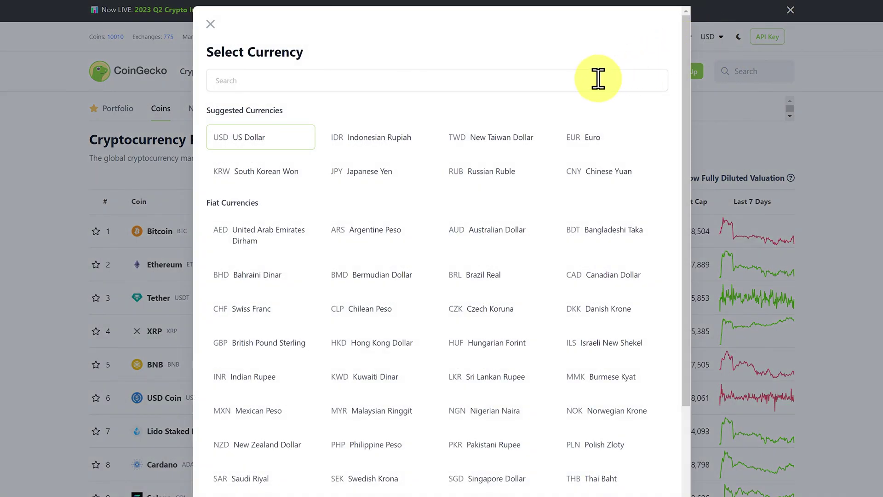
left_click(592, 140)
scroll(191, 458, "down", 3)
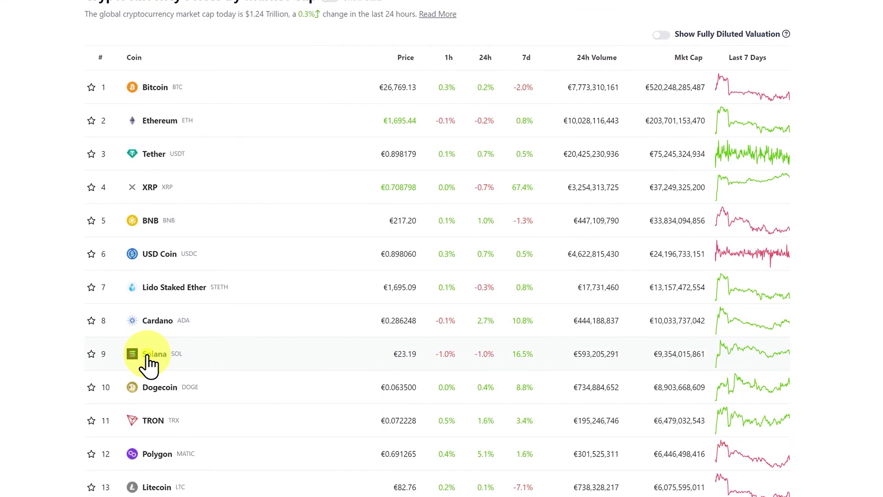
Convert the wallet's 2.11 SOL on Solana's converter, giving €48.9309.
left_click(147, 359)
scroll(429, 327, "down", 8)
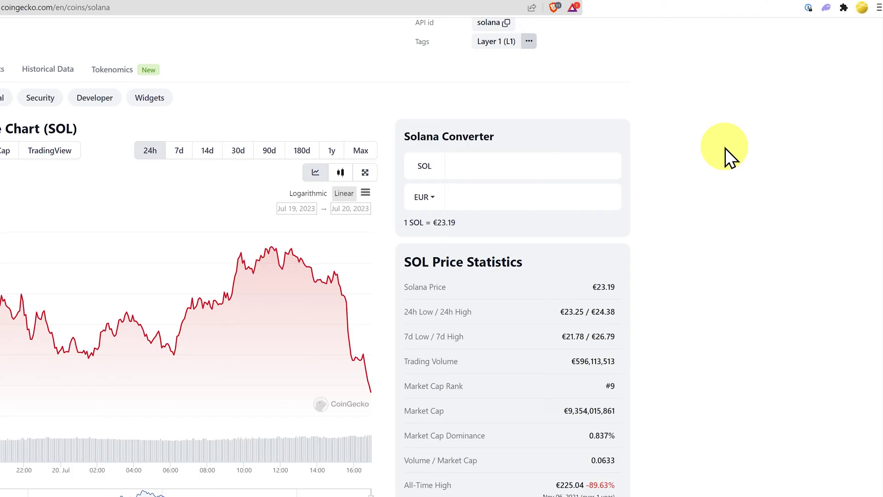
left_click(826, 8)
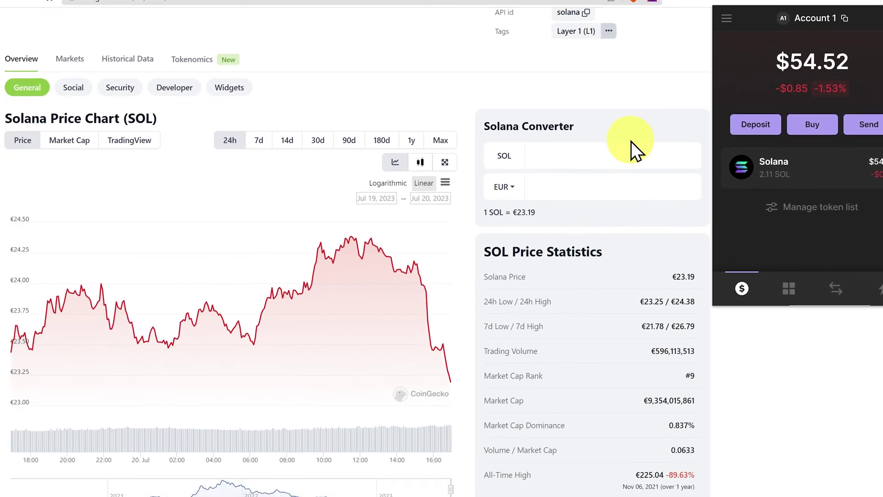
left_click(500, 169)
type("2.11")
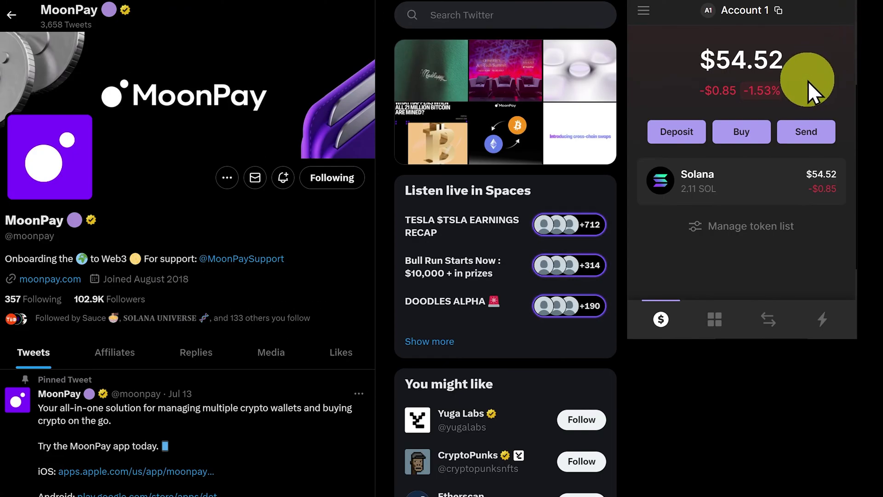
Swap 1 SOL for USDC, leaving 1.10793 SOL and 25.41191 USDC in the wallet.
left_click(754, 133)
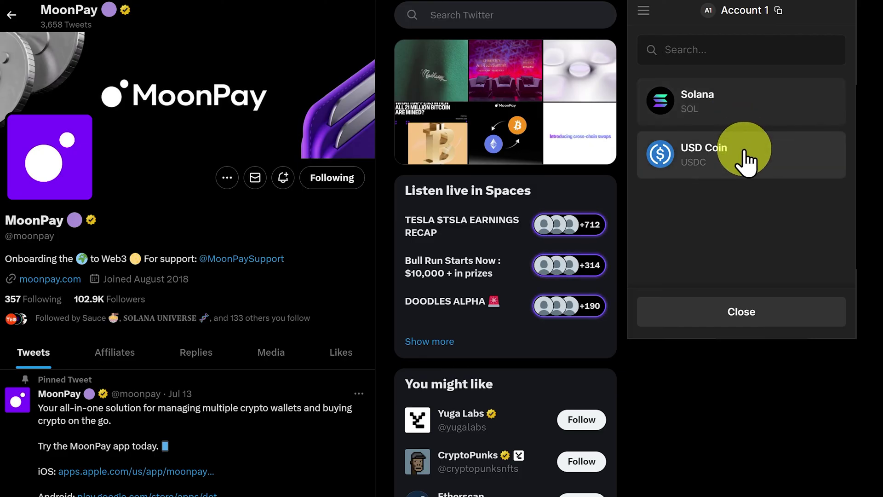
left_click(737, 311)
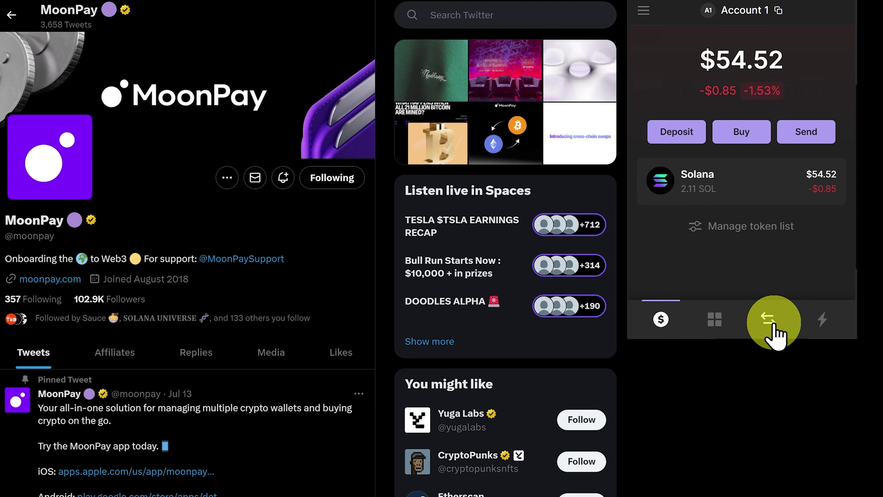
left_click(768, 320)
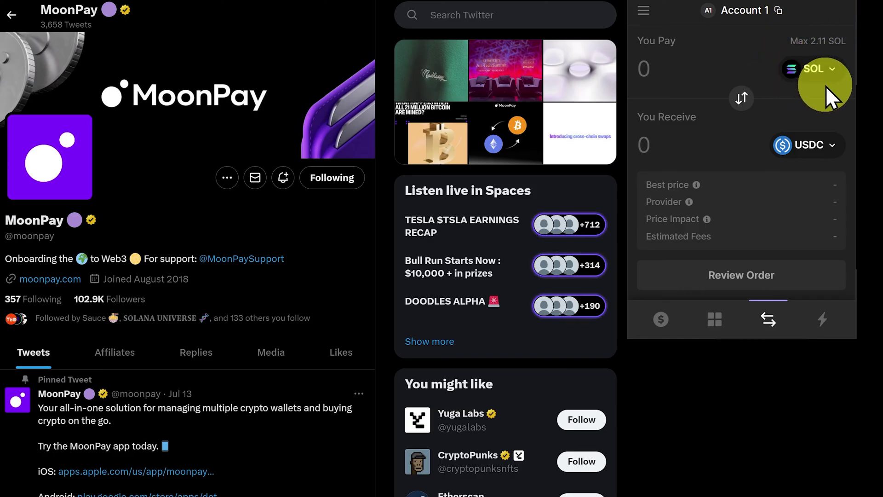
left_click(750, 68)
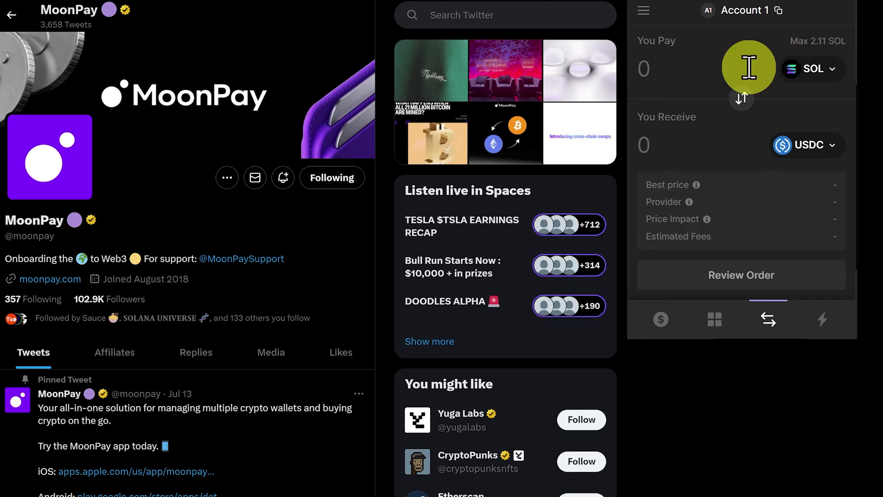
type("1")
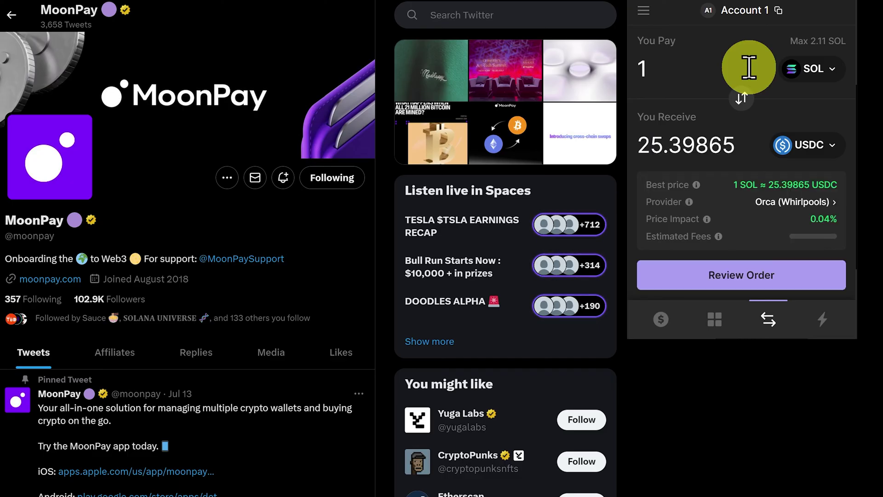
left_click(742, 276)
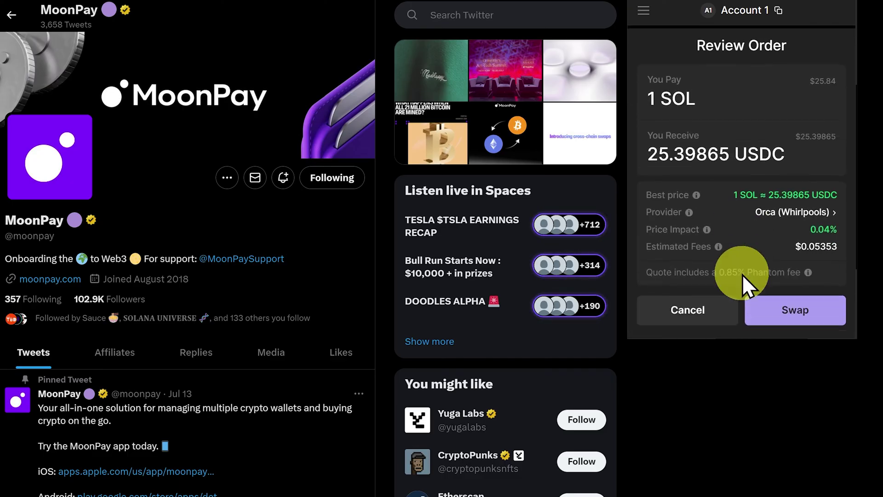
left_click(828, 313)
left_click(821, 315)
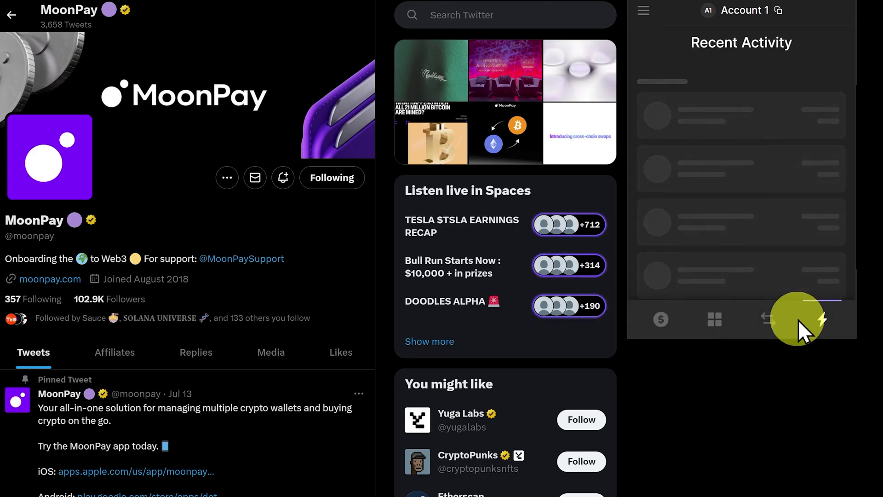
left_click(661, 317)
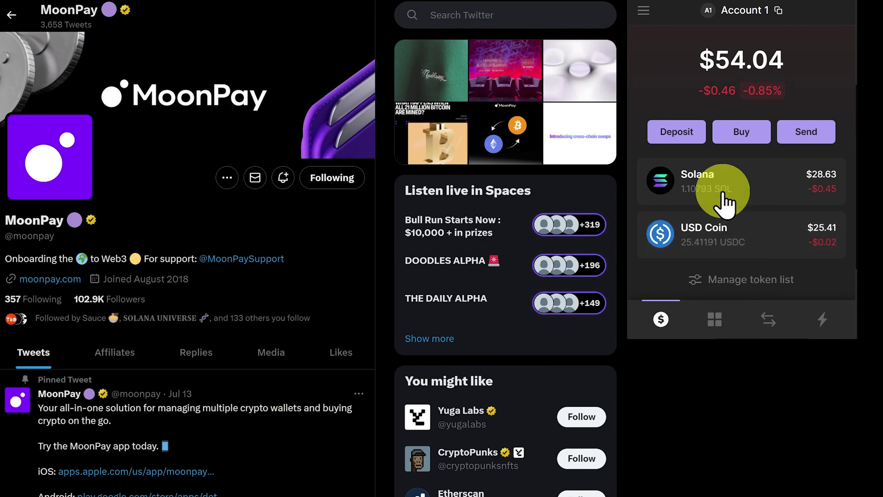
Create a new Phantom account named USDC.
left_click(643, 10)
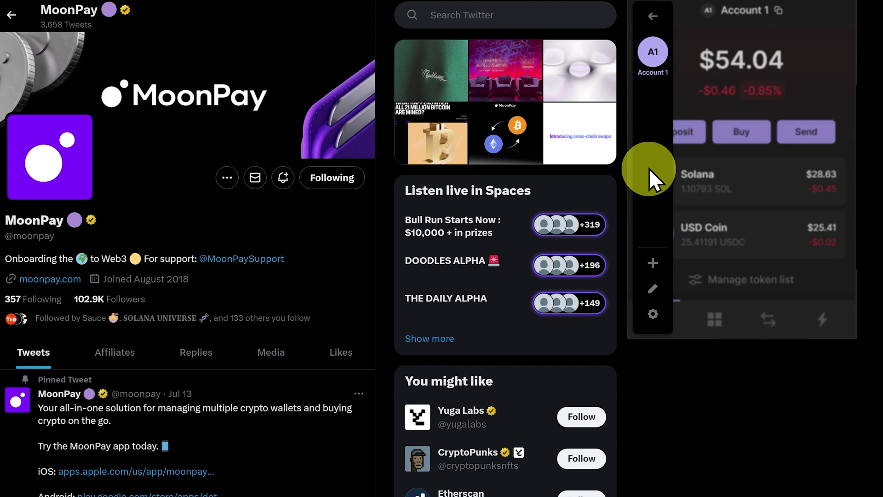
left_click(658, 255)
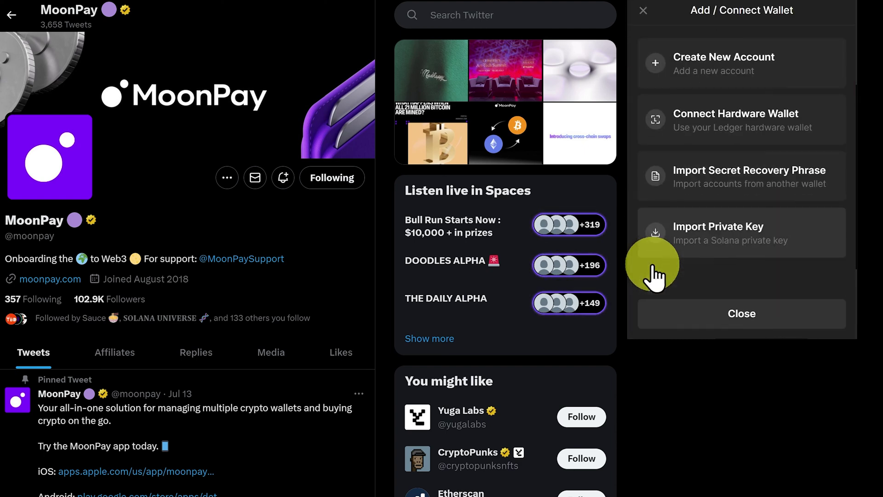
left_click(700, 61)
type("USDC")
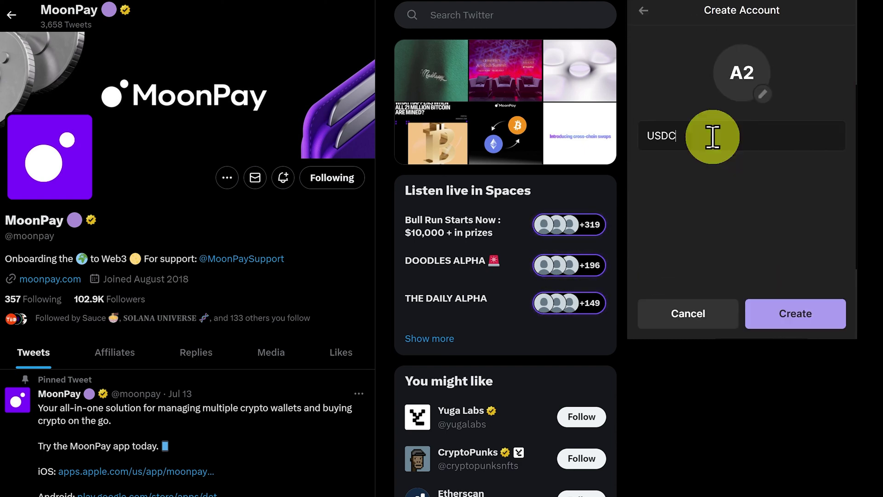
left_click(759, 313)
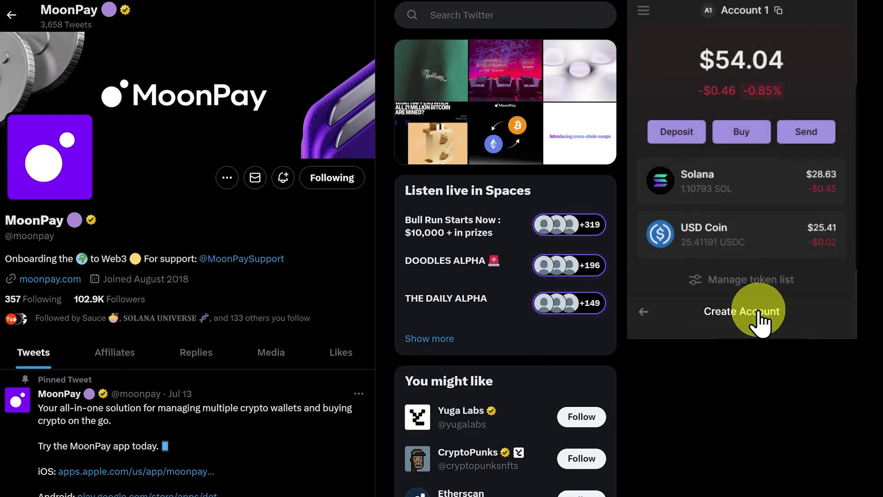
From Account 1, send the full 25.41191 USDC balance to the USDC account.
left_click(643, 18)
left_click(654, 66)
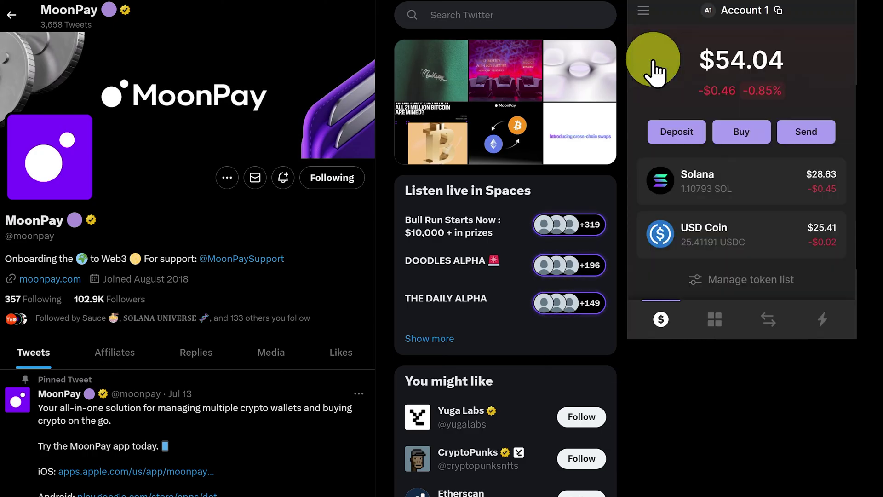
left_click(755, 248)
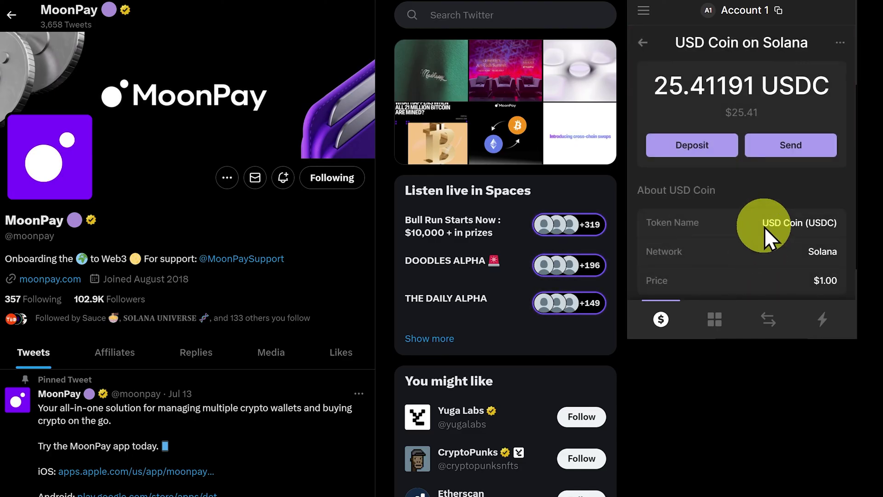
left_click(785, 148)
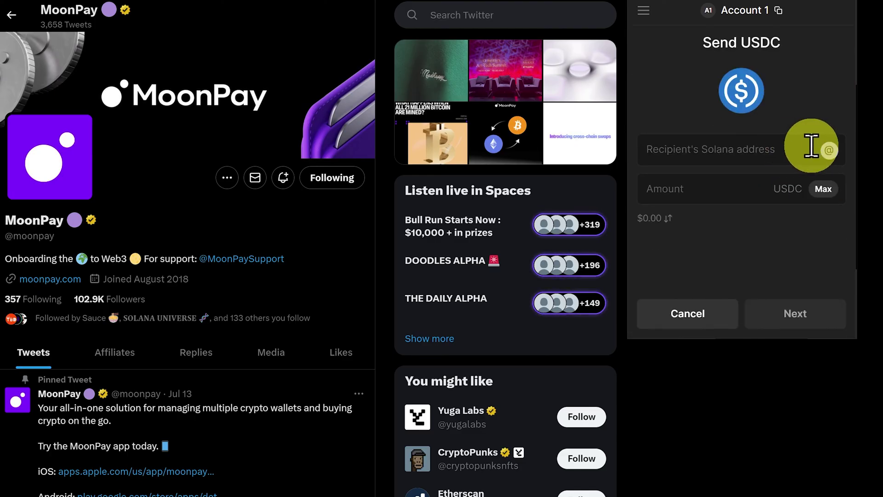
left_click(829, 150)
left_click(804, 184)
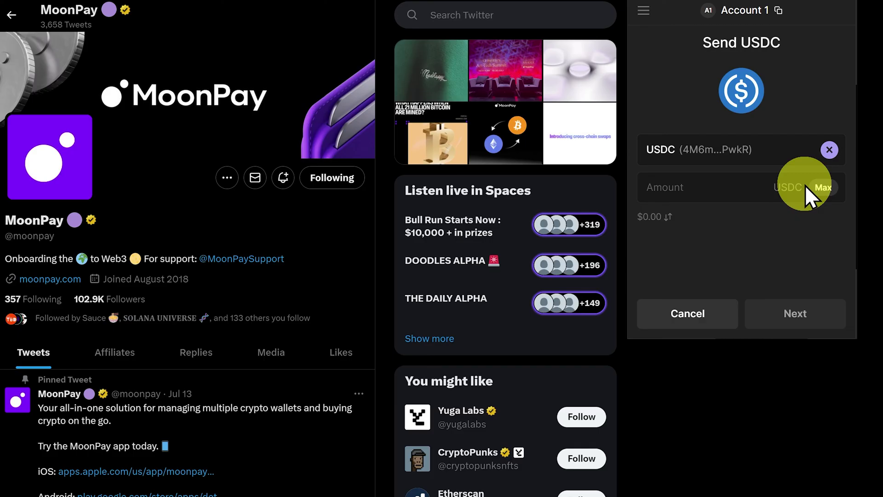
left_click(806, 186)
left_click(812, 317)
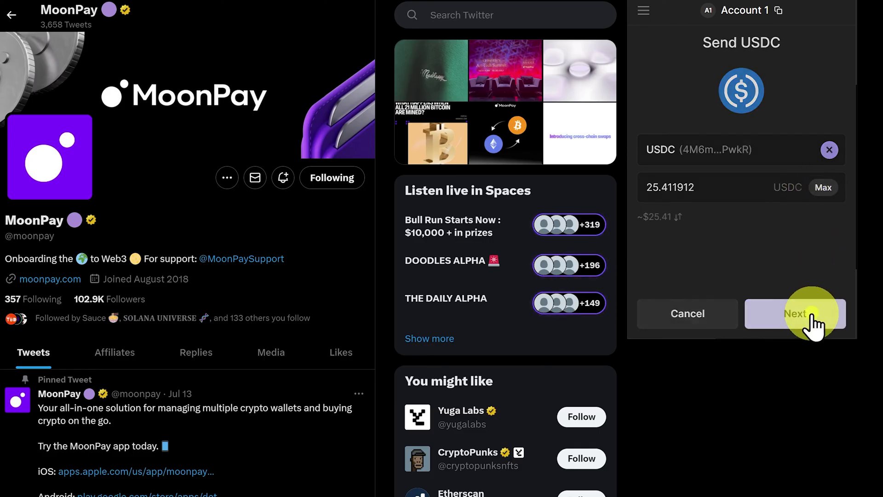
left_click(797, 317)
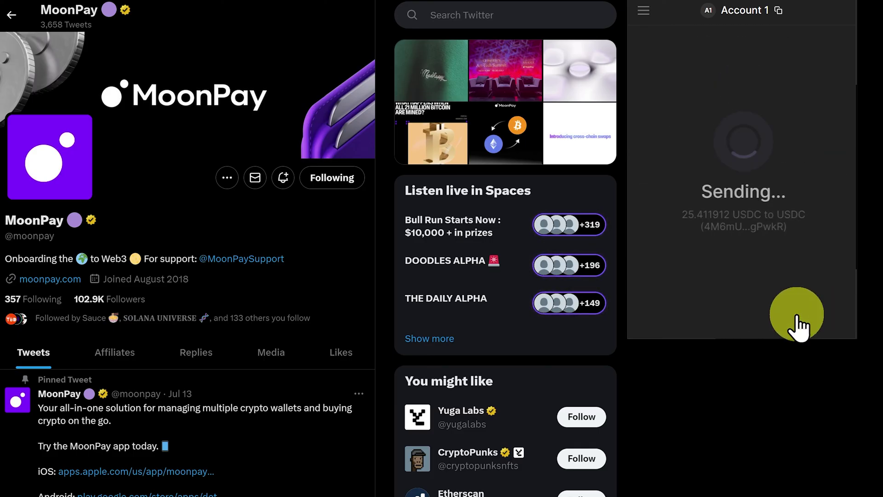
left_click(786, 317)
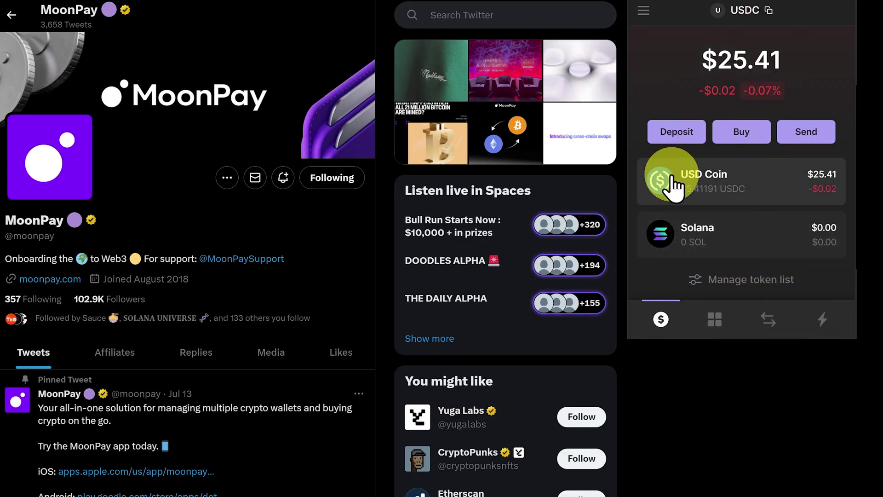
Attempt a 10 USDC to SOL swap from the USDC account, which fails for lack of SOL.
left_click(769, 320)
left_click(741, 74)
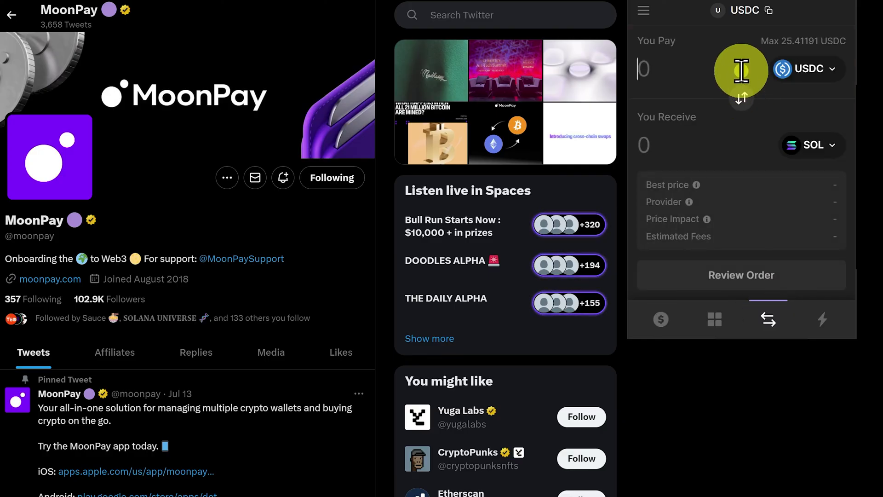
type("10")
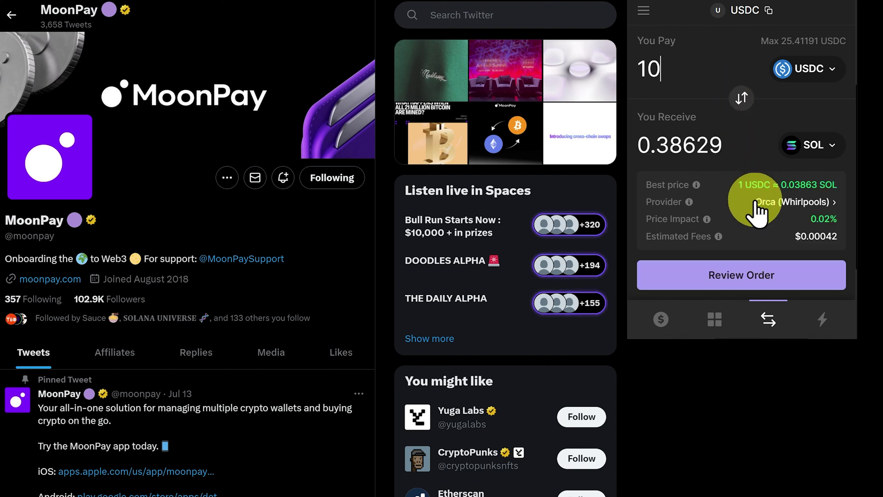
left_click(751, 276)
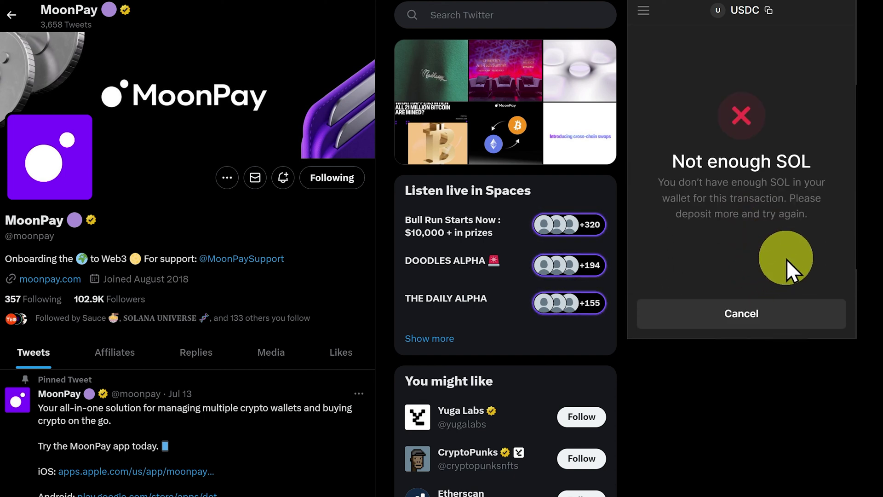